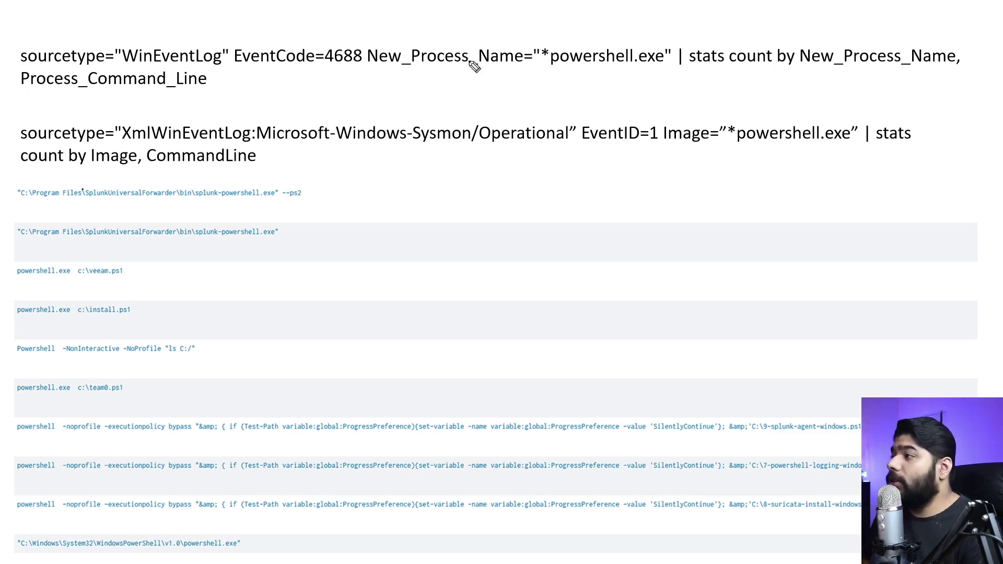
Underline WinEventLog, EventCode=4688 and Sysmon EventID=1, and circle the *powershell.exe filter
left_click_drag(117, 66, 230, 65)
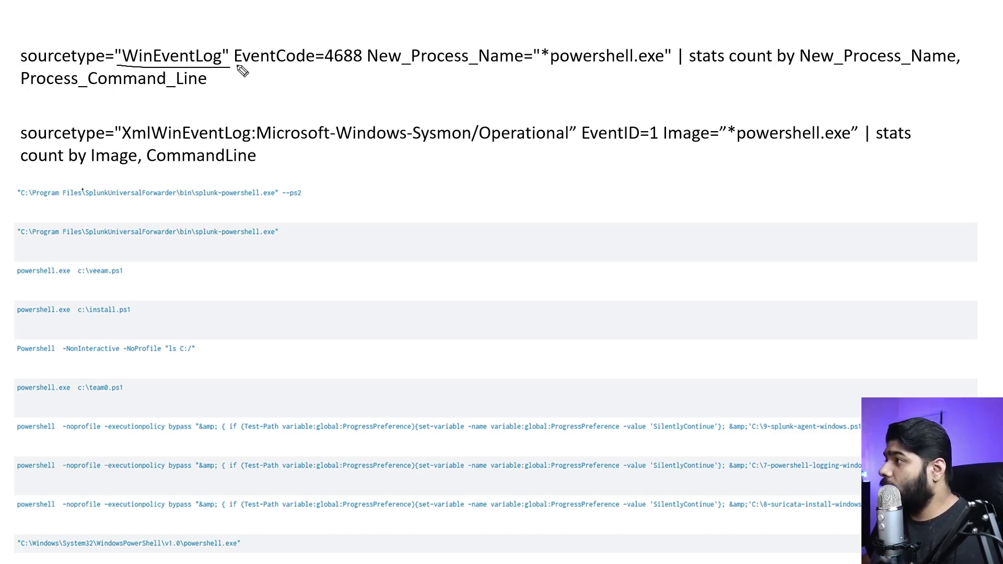
left_click_drag(235, 64, 364, 70)
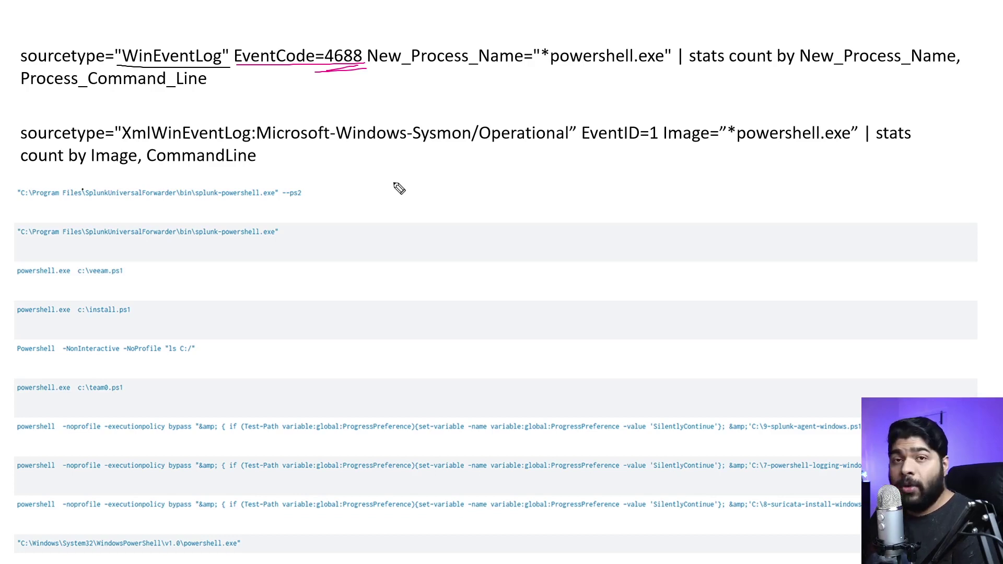
left_click_drag(582, 142, 663, 140)
mouse_move(512, 58)
left_mouse_down()
mouse_move(663, 23)
mouse_move(695, 66)
mouse_move(535, 91)
mouse_move(522, 42)
left_mouse_up()
left_click_drag(415, 74, 494, 71)
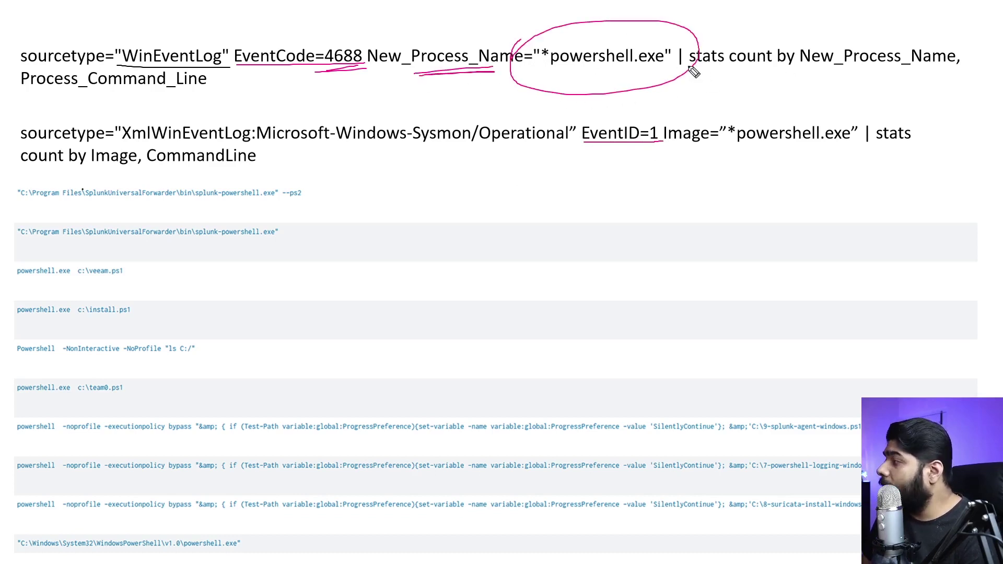
Underline the stats count and Process_Command_Line fields, then mark the first result rows and c:\install.ps1
left_click_drag(688, 68, 922, 66)
left_click_drag(749, 74, 981, 64)
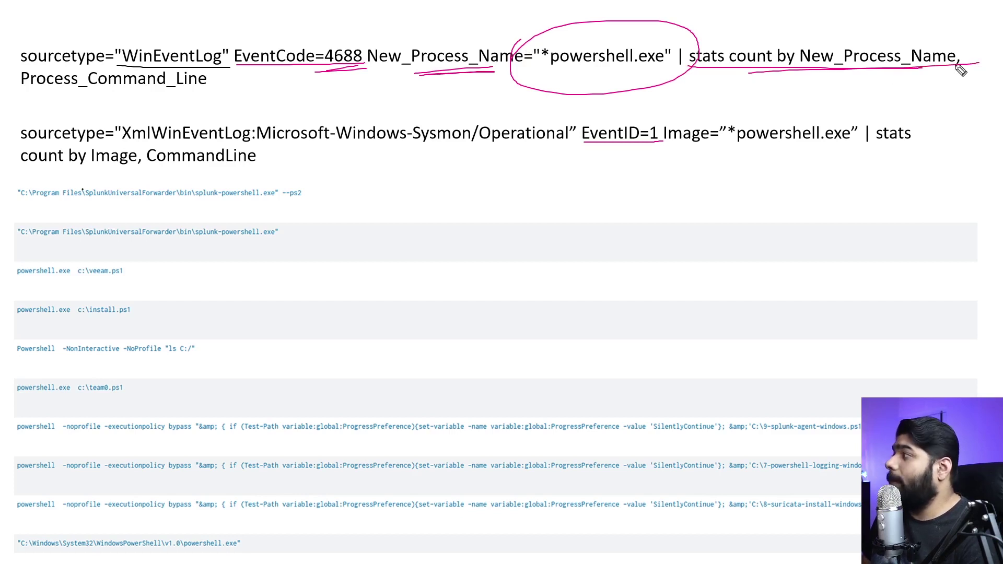
left_click_drag(25, 91, 222, 87)
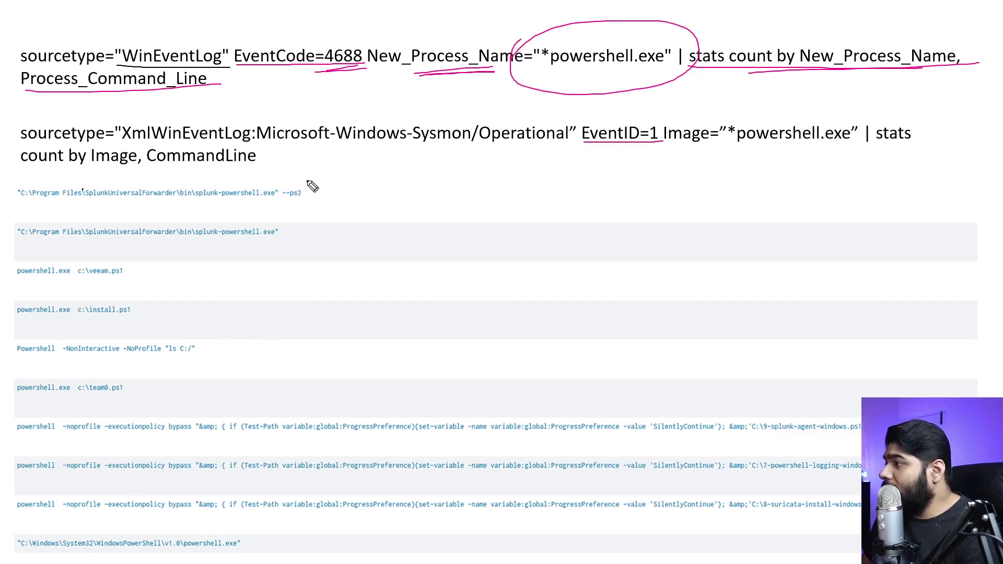
mouse_move(307, 180)
left_mouse_down()
mouse_move(316, 266)
mouse_move(295, 352)
mouse_move(180, 400)
mouse_move(36, 398)
mouse_move(3, 360)
mouse_move(4, 216)
mouse_move(55, 177)
mouse_move(307, 181)
left_mouse_up()
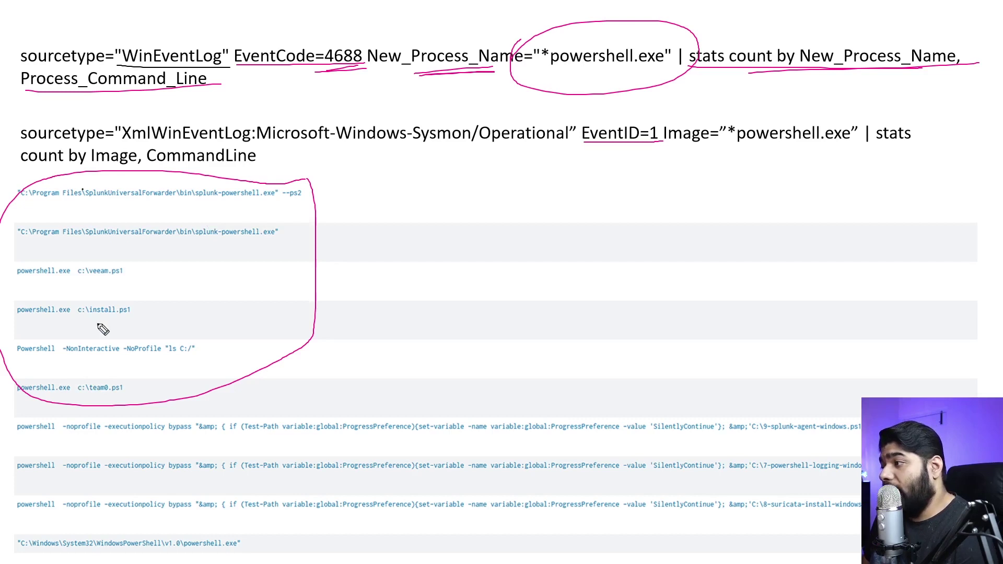
left_click_drag(82, 317, 127, 316)
Underline the c:\veeam.ps1 path, then erase all pen ink from the slide
left_click_drag(75, 282, 140, 281)
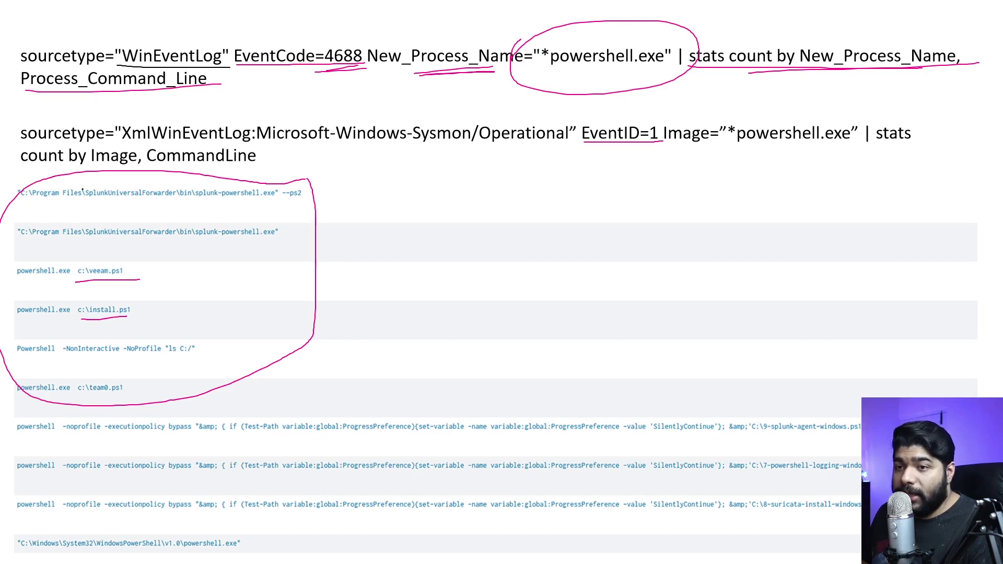
key("e")
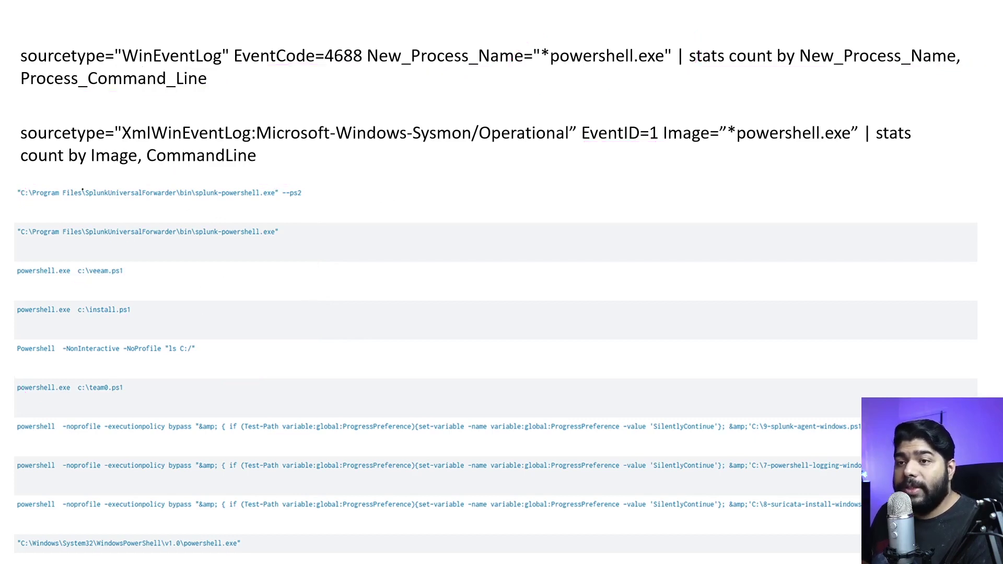
Flip to the encoded-commands slide and back, ending on the query and command-list slide
key("Right")
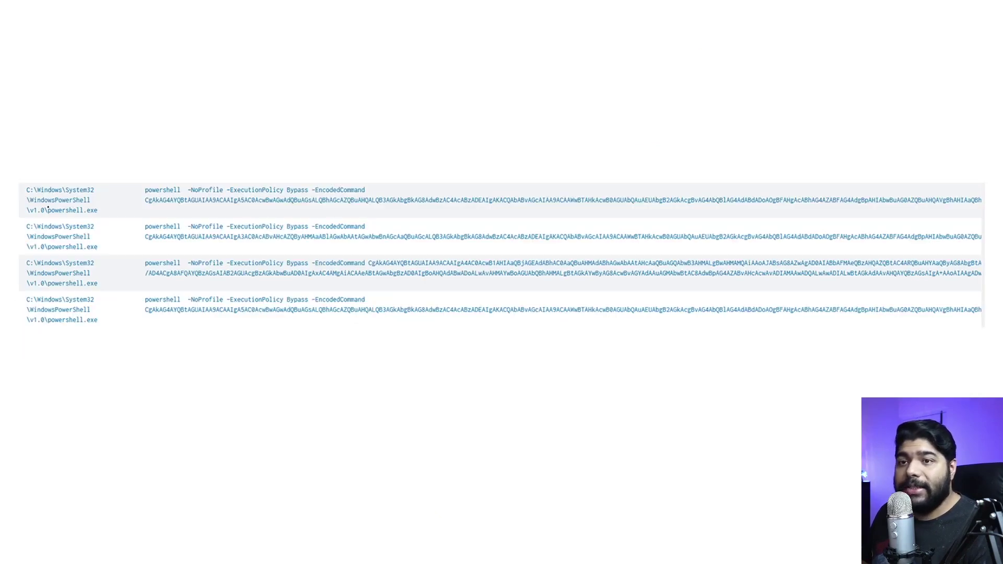
key("Left")
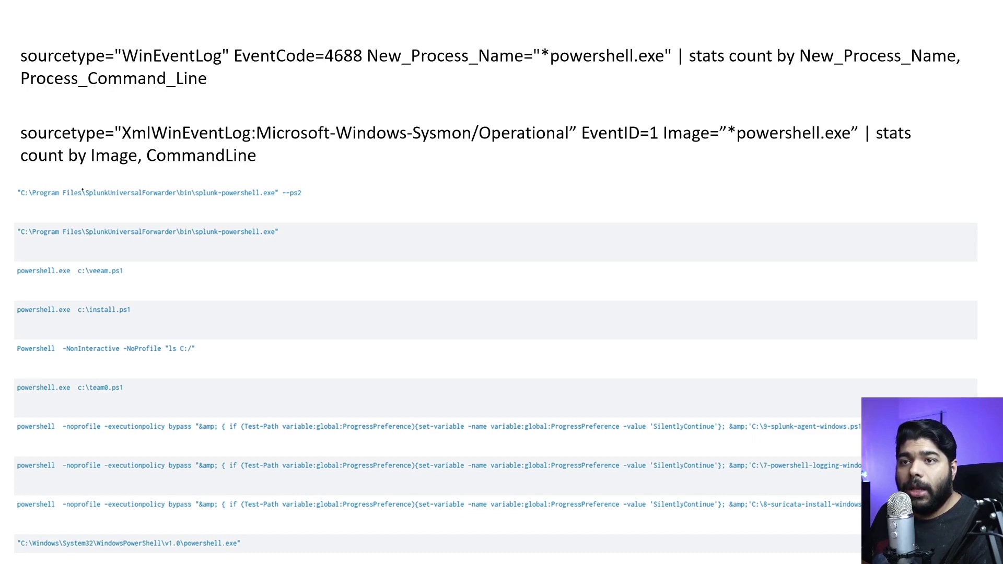
key("Right")
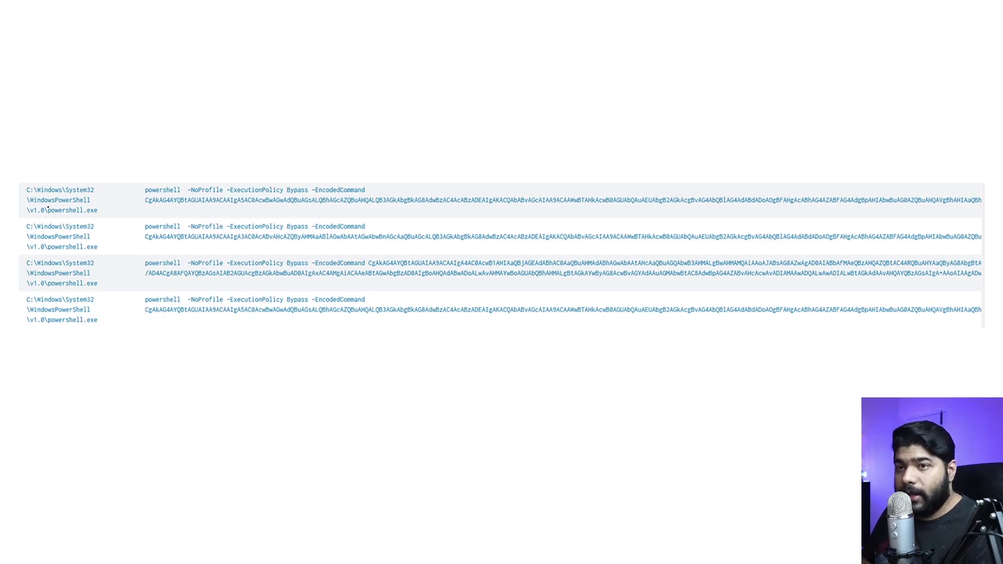
left_click(48, 207)
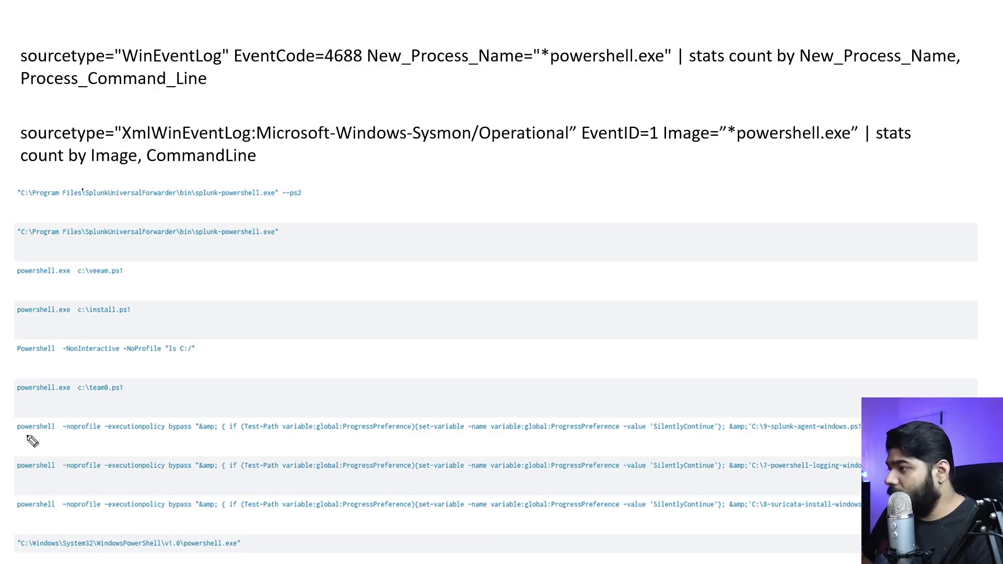
Circle the three execution-policy bypass rows with an arrow, erase it, and advance
mouse_move(23, 432)
left_mouse_down()
mouse_move(200, 408)
mouse_move(59, 517)
left_mouse_up()
left_click_drag(10, 497, 103, 385)
mouse_move(211, 344)
left_mouse_down()
mouse_move(184, 418)
mouse_move(181, 397)
mouse_move(186, 421)
mouse_move(209, 412)
left_mouse_up()
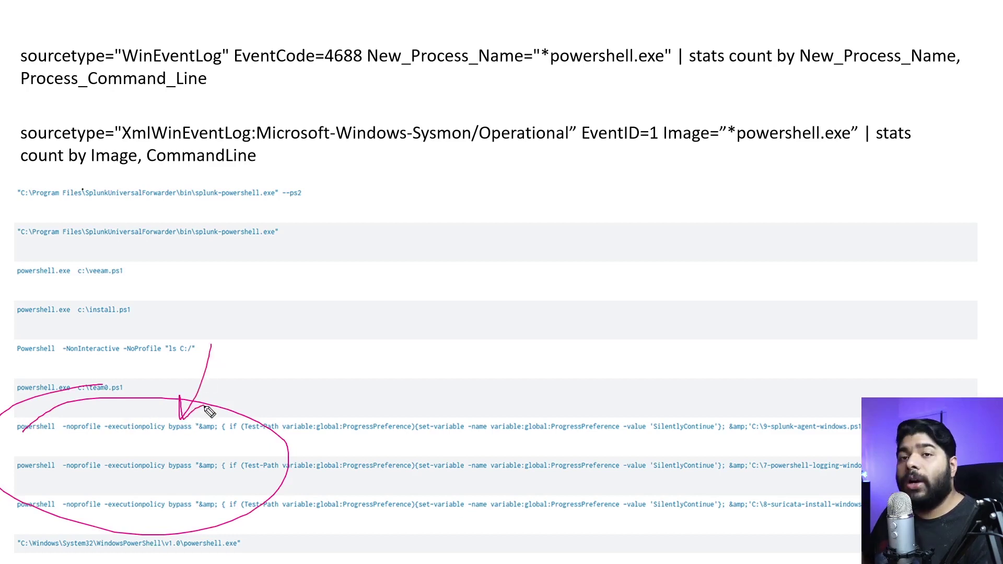
key("Escape")
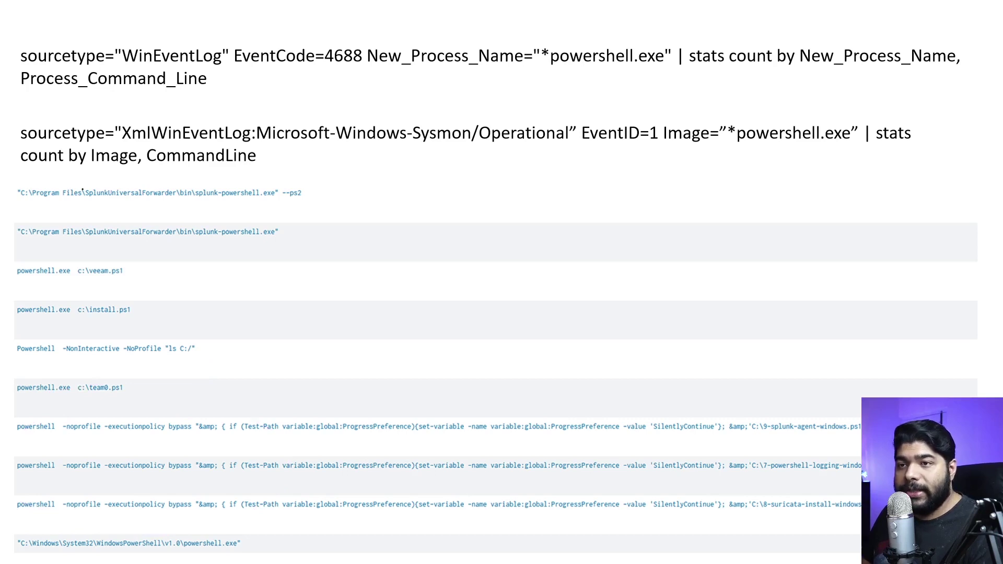
key("Right")
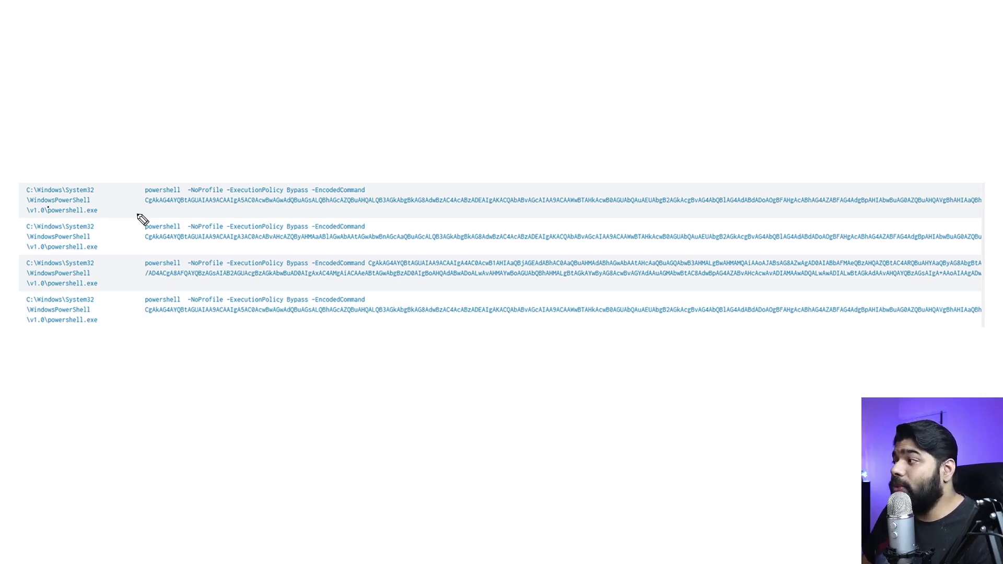
Mark the first row's encoded command, its -NoProfile flag and -ExecutionPolicy Bypass
left_click_drag(142, 209, 435, 212)
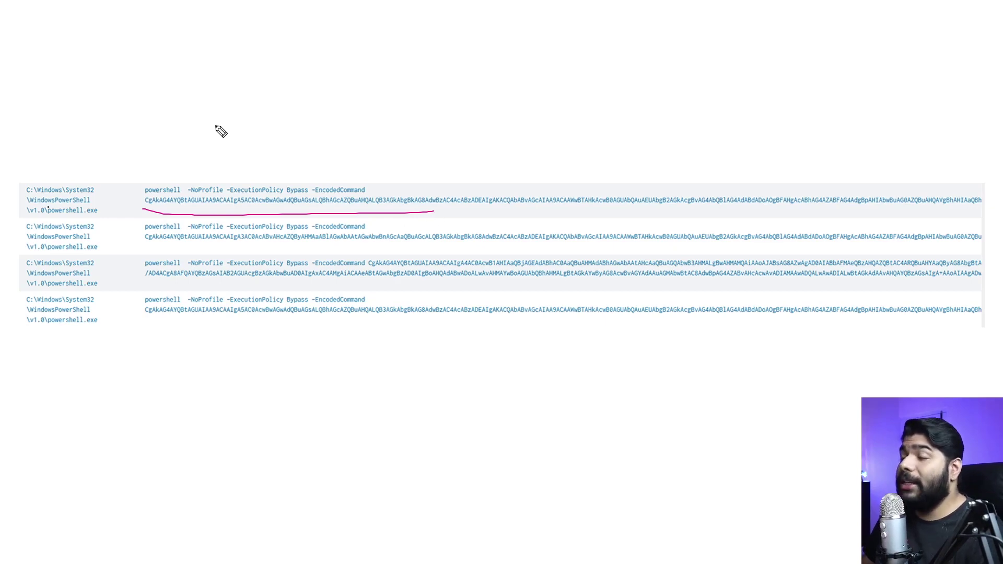
left_click_drag(215, 126, 199, 193)
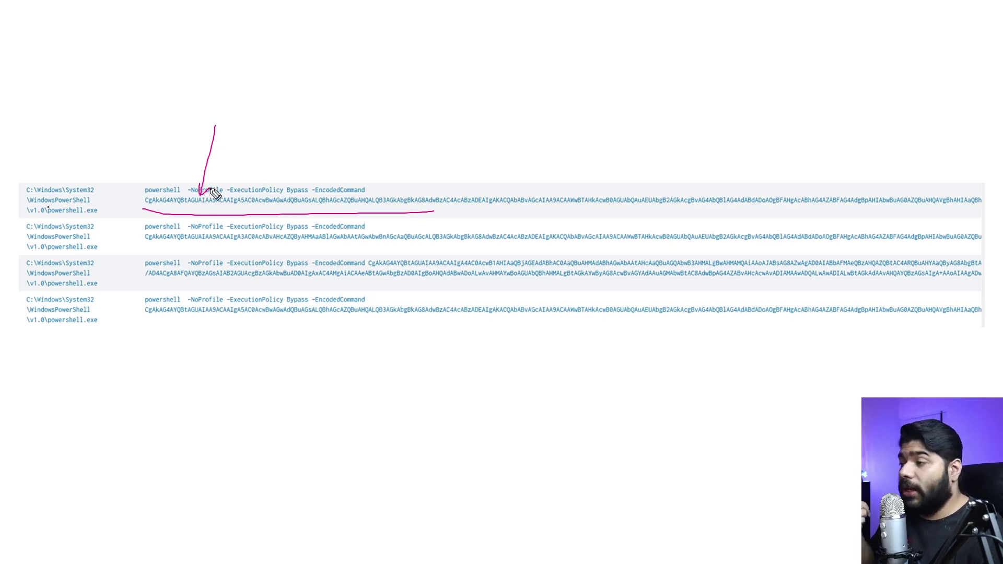
left_click_drag(227, 193, 307, 194)
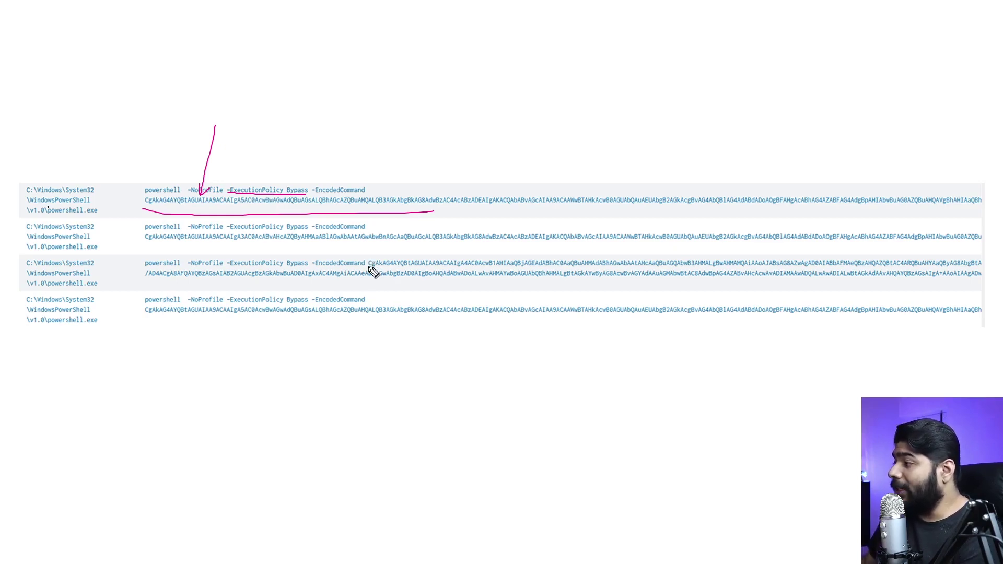
Underline and circle the base64 payloads across rows one to four, then erase the ink
left_click_drag(369, 268, 577, 268)
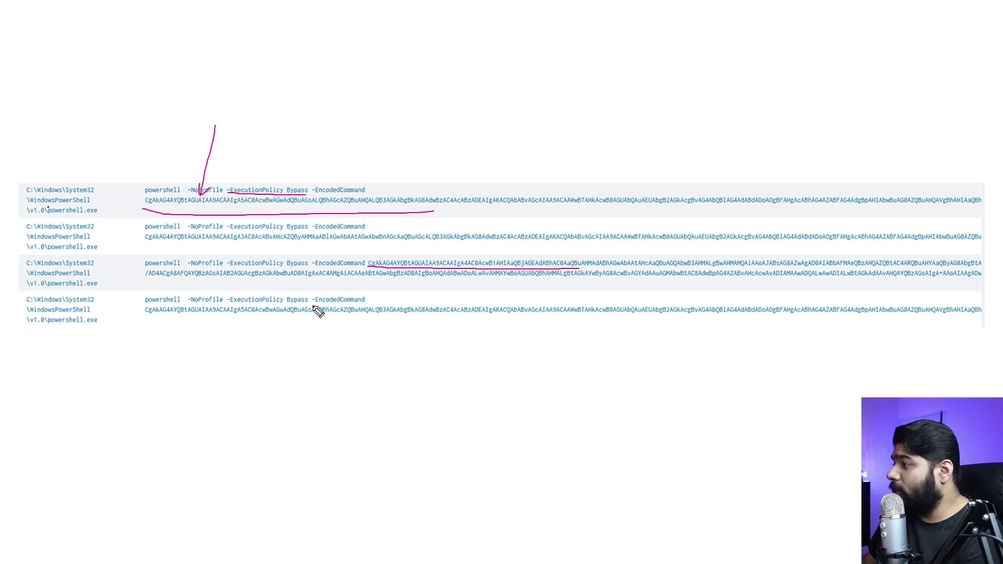
mouse_move(887, 304)
left_mouse_down()
mouse_move(764, 313)
mouse_move(878, 310)
mouse_move(851, 288)
left_mouse_up()
mouse_move(771, 175)
left_mouse_down()
mouse_move(692, 218)
mouse_move(771, 216)
mouse_move(772, 176)
left_mouse_up()
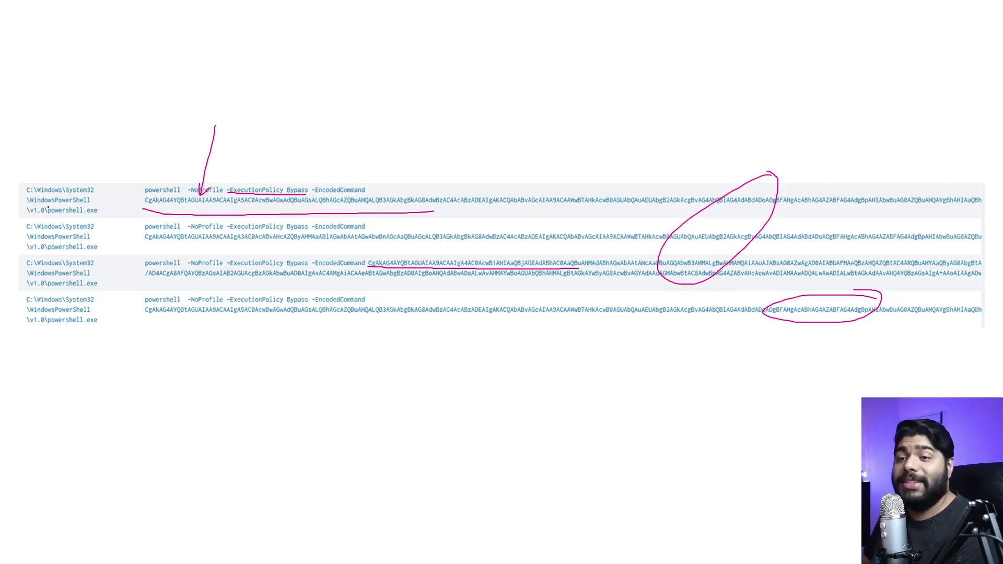
key("Escape")
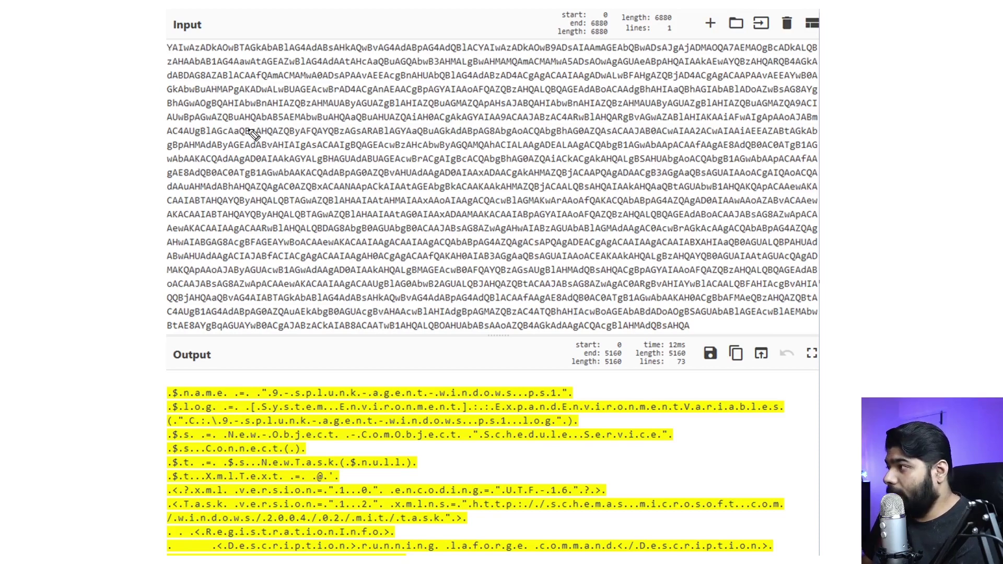
Circle the encoded input text and draw an arrow down to the first decoded output line
mouse_move(252, 135)
left_mouse_down()
mouse_move(518, 147)
mouse_move(307, 81)
left_mouse_up()
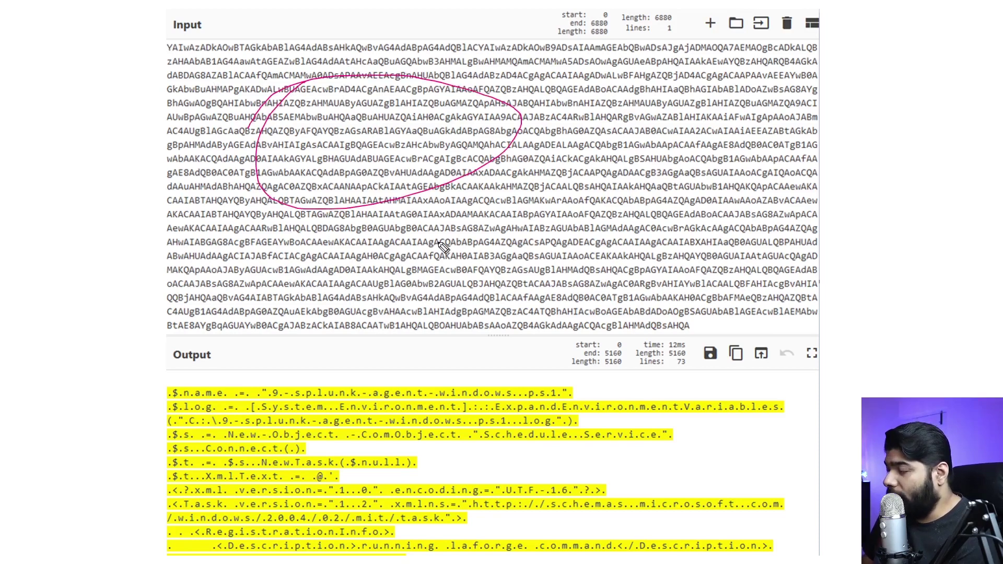
left_click_drag(192, 215, 1, 312)
mouse_move(7, 414)
left_mouse_down()
mouse_move(139, 392)
mouse_move(131, 399)
mouse_move(151, 405)
mouse_move(114, 430)
mouse_move(128, 429)
mouse_move(131, 382)
mouse_move(158, 407)
mouse_move(113, 434)
mouse_move(132, 395)
left_mouse_up()
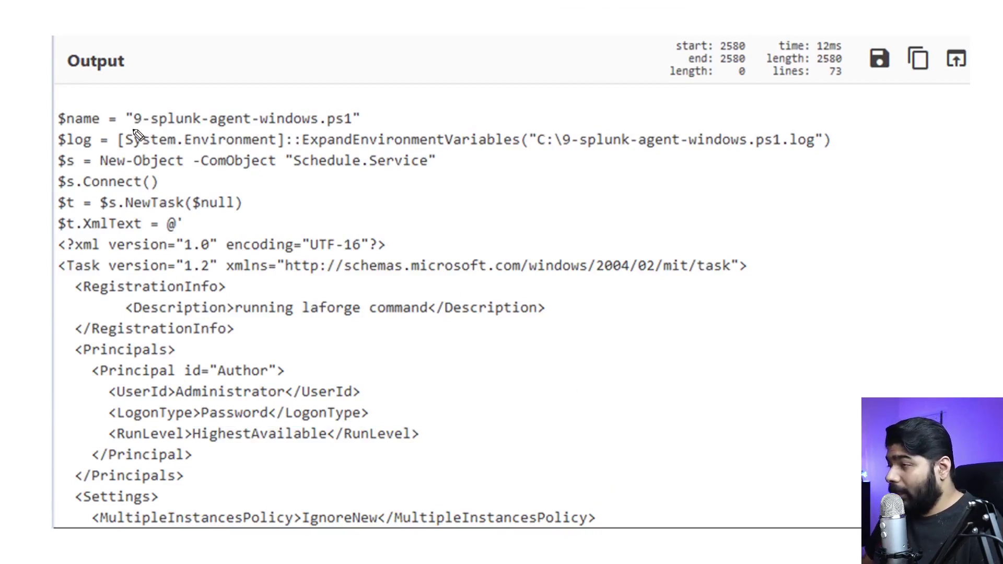
Circle 9-splunk-agent-windows.ps1 and draw a line alongside the embedded task XML definition
mouse_move(134, 129)
left_mouse_down()
mouse_move(322, 131)
mouse_move(357, 127)
mouse_move(374, 112)
mouse_move(298, 68)
mouse_move(200, 70)
mouse_move(141, 94)
mouse_move(134, 128)
left_mouse_up()
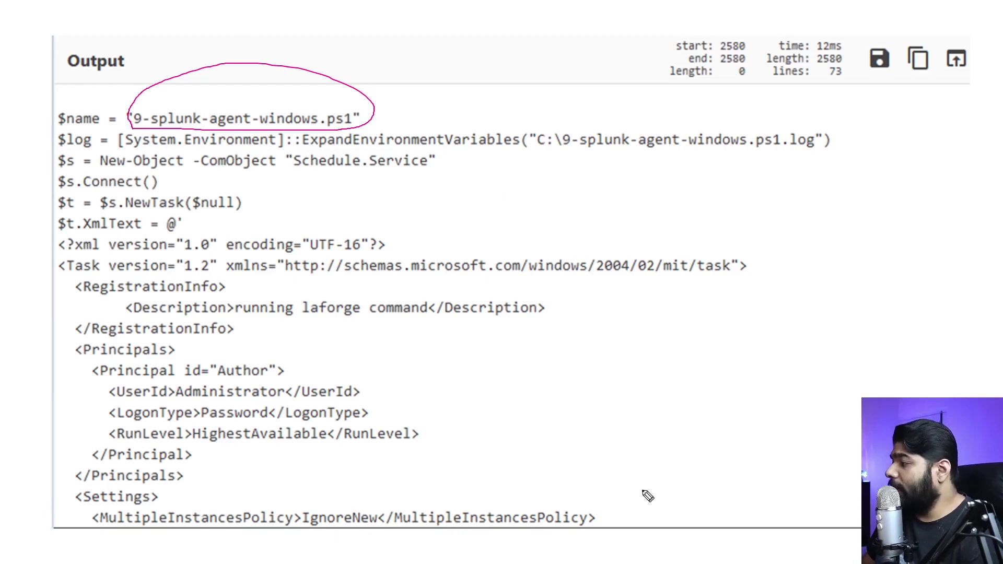
mouse_move(613, 536)
left_mouse_down()
mouse_move(326, 522)
mouse_move(69, 446)
mouse_move(74, 251)
mouse_move(94, 216)
left_mouse_up()
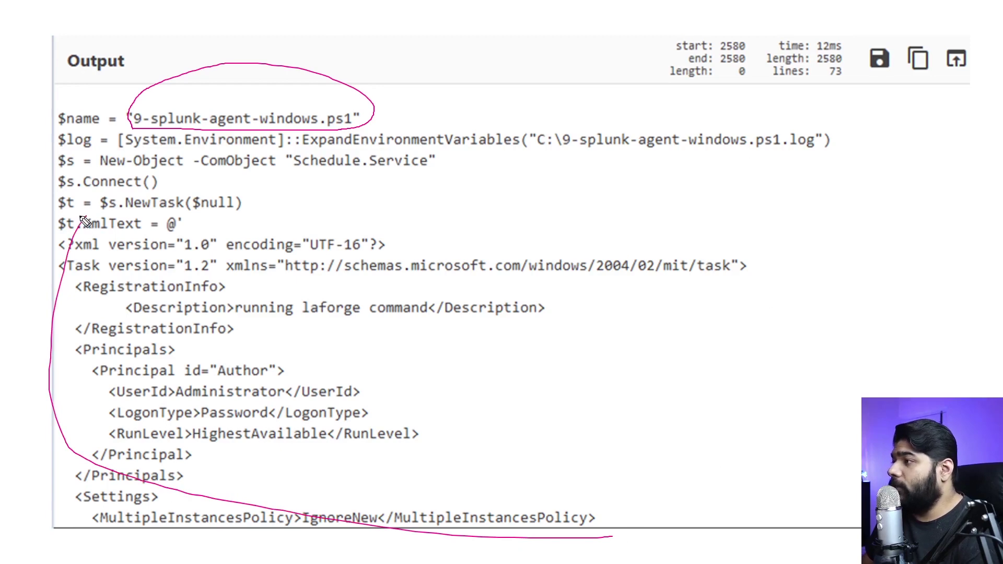
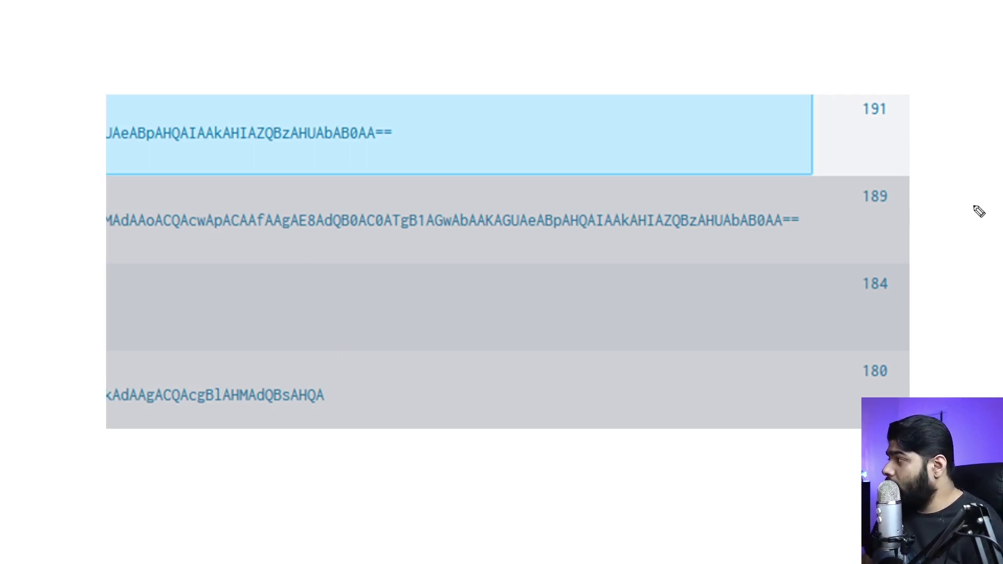
Underline and circle the values 191, 189, 184 and 180, then wipe the ink
left_click_drag(863, 126, 887, 127)
left_click_drag(864, 210, 892, 208)
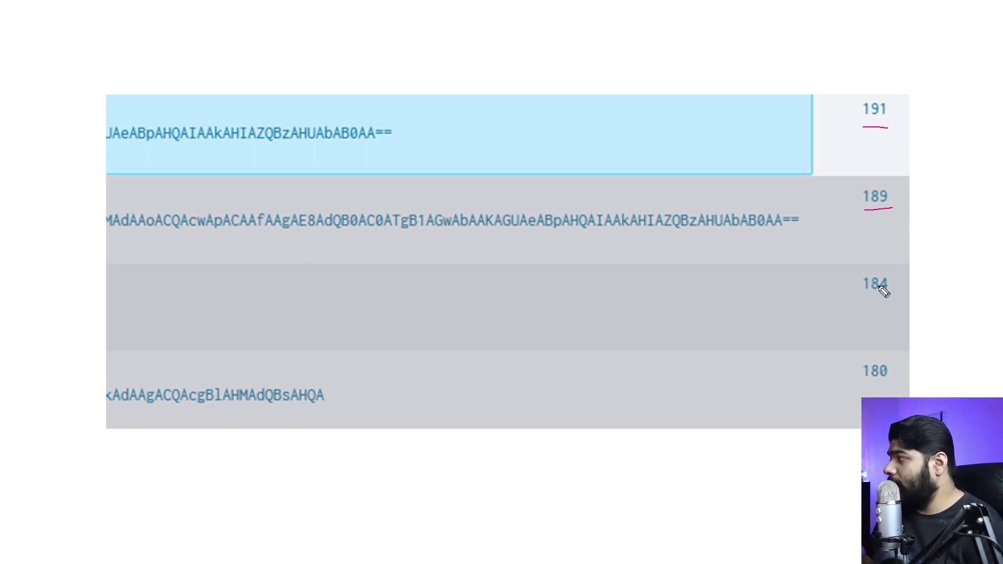
left_click_drag(863, 307, 887, 303)
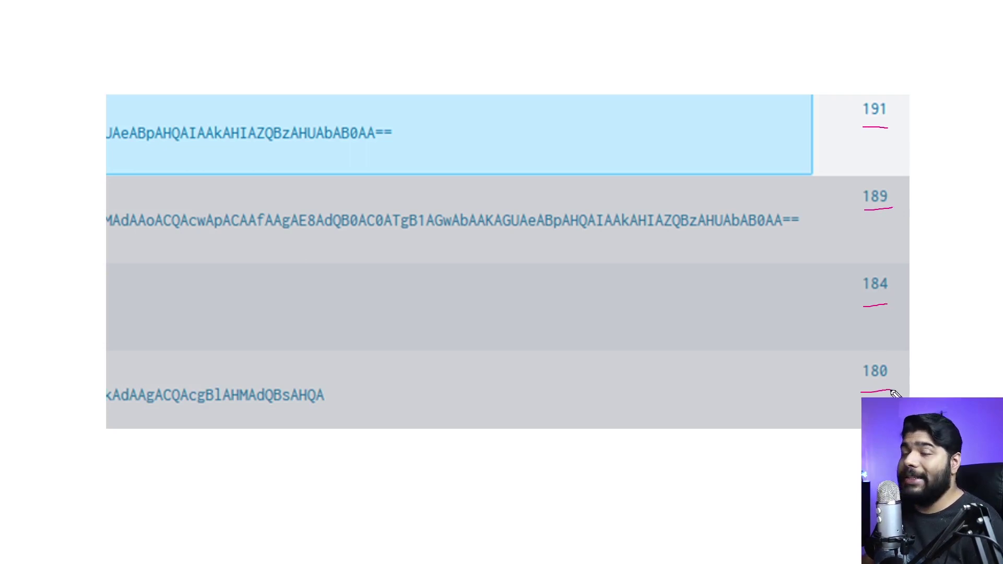
mouse_move(901, 81)
left_mouse_down()
mouse_move(858, 105)
mouse_move(819, 170)
mouse_move(836, 317)
mouse_move(859, 383)
mouse_move(879, 394)
mouse_move(935, 319)
mouse_move(938, 129)
mouse_move(906, 79)
left_mouse_up()
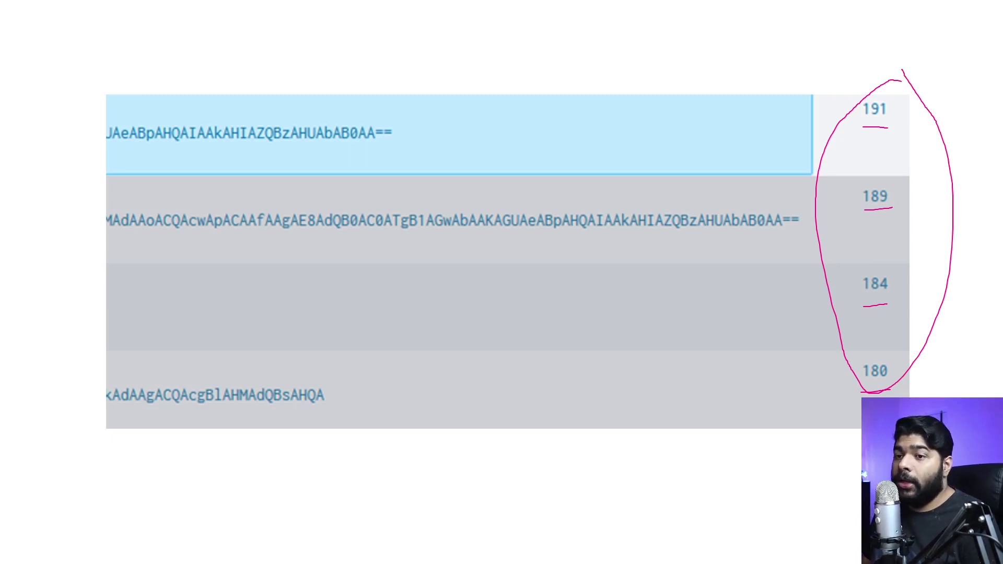
key("e")
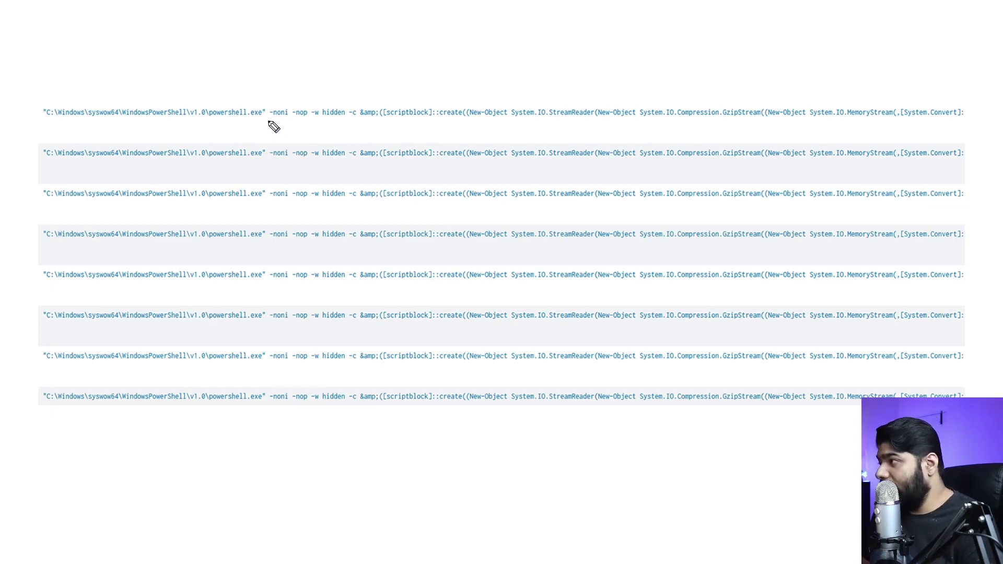
Underline the '-noni -nop -w hidden -c' flags with arrows pointing to -noni and hidden
left_click_drag(265, 124, 374, 123)
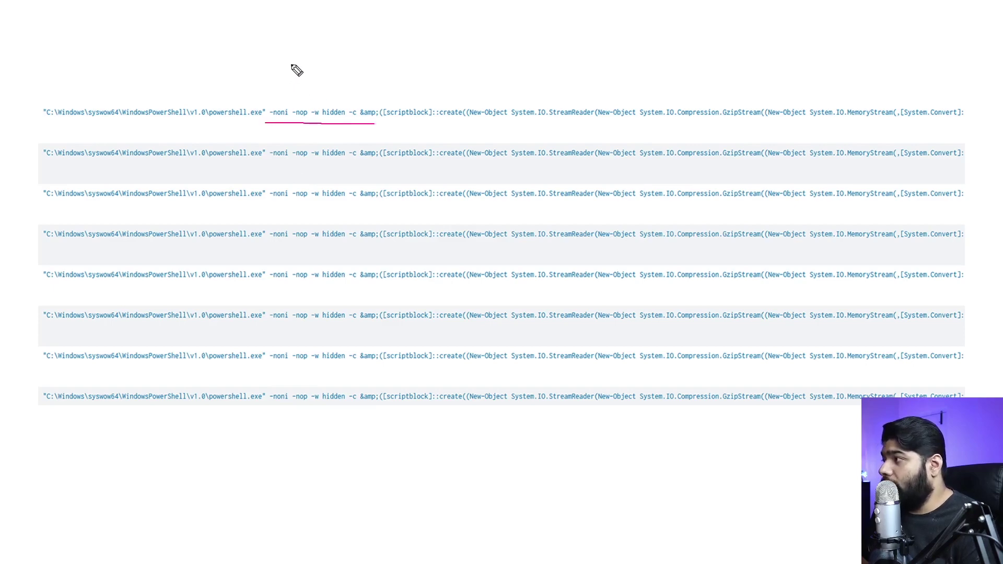
mouse_move(291, 61)
left_mouse_down()
mouse_move(279, 105)
mouse_move(289, 104)
left_mouse_up()
mouse_move(336, 69)
left_mouse_down()
mouse_move(326, 94)
mouse_move(337, 103)
left_mouse_up()
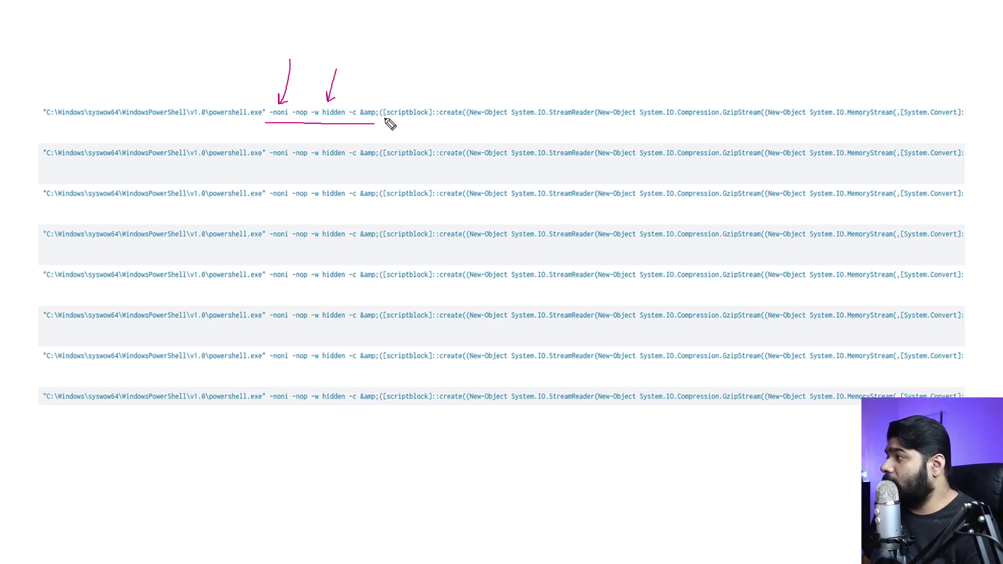
Underline the [scriptblock]::create call and GzipStream, then clear the ink
left_click_drag(384, 118, 587, 118)
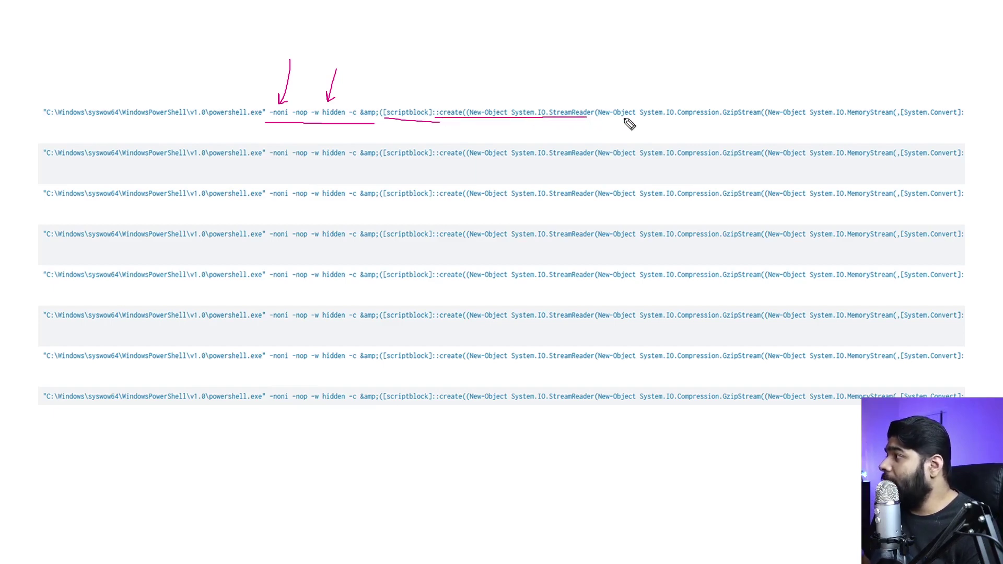
mouse_move(649, 120)
left_mouse_down()
mouse_move(767, 118)
mouse_move(768, 104)
mouse_move(736, 97)
mouse_move(714, 116)
mouse_move(763, 121)
mouse_move(775, 109)
mouse_move(731, 93)
mouse_move(707, 108)
mouse_move(716, 117)
mouse_move(755, 122)
mouse_move(769, 111)
mouse_move(746, 98)
mouse_move(705, 100)
mouse_move(720, 126)
left_mouse_up()
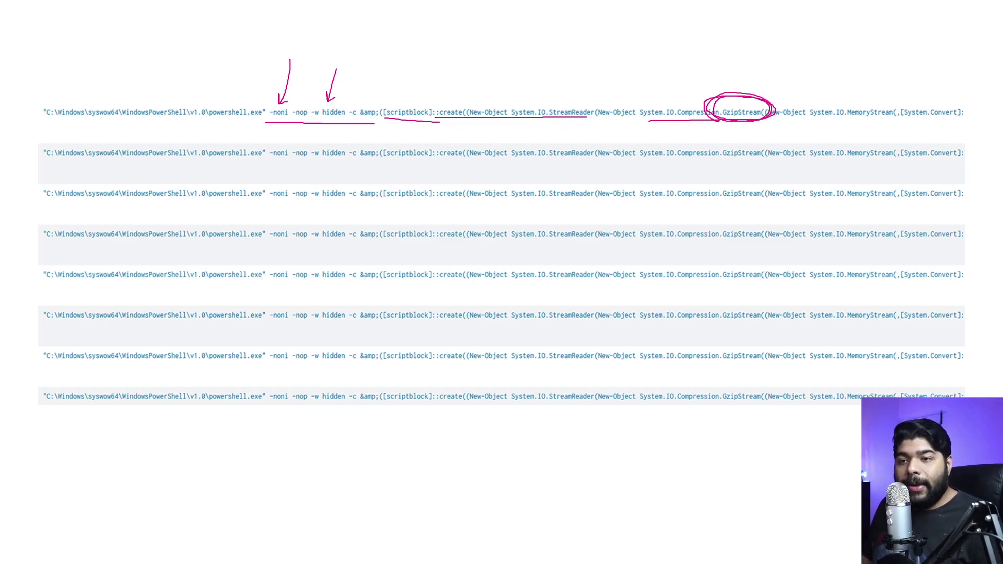
key("Escape")
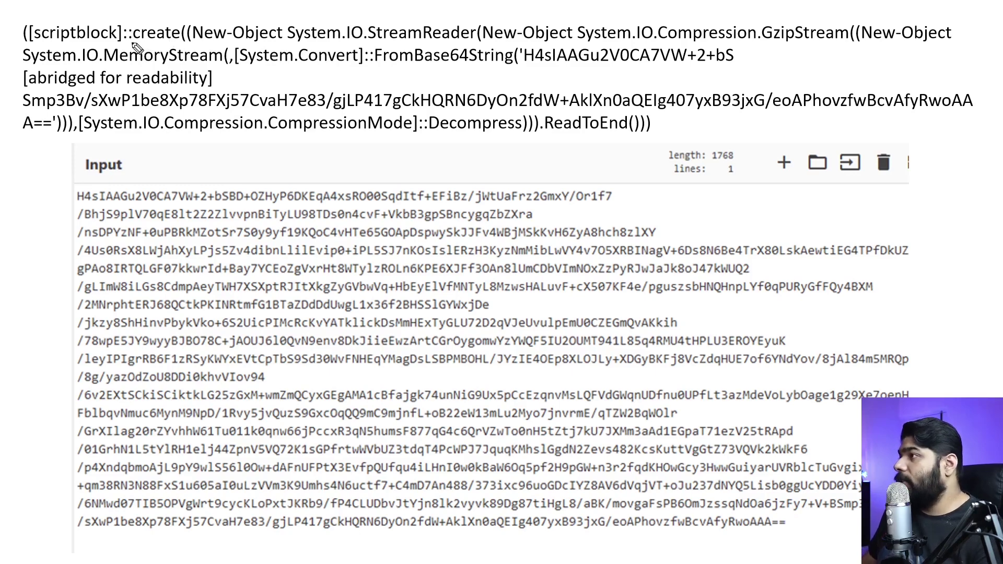
Underline the scriptblock, GzipStream, MemoryStream and FromBase64String parts of the command
mouse_move(22, 45)
left_mouse_down()
mouse_move(421, 43)
mouse_move(682, 68)
mouse_move(695, 44)
left_mouse_up()
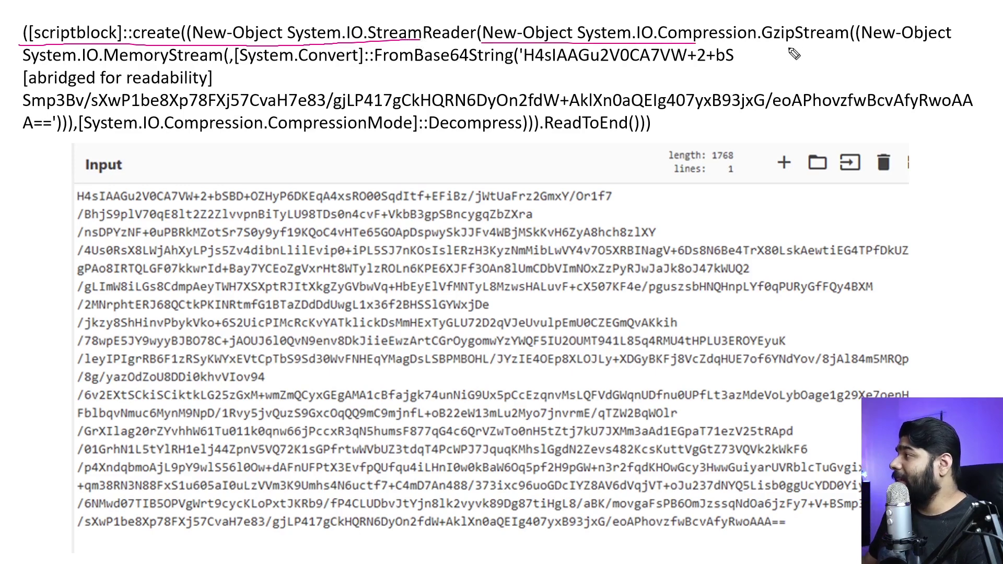
left_click_drag(753, 45, 986, 38)
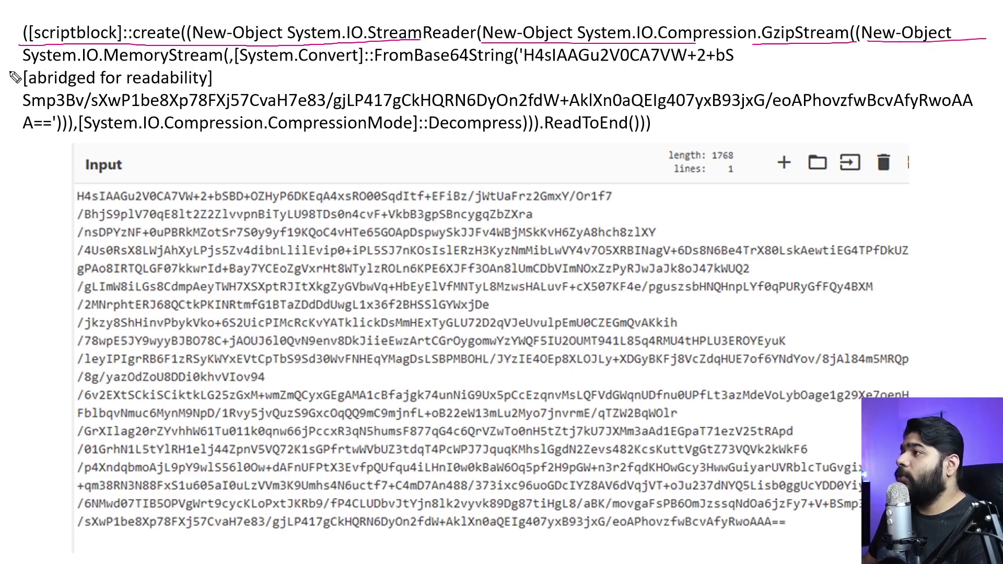
left_click_drag(14, 67, 245, 63)
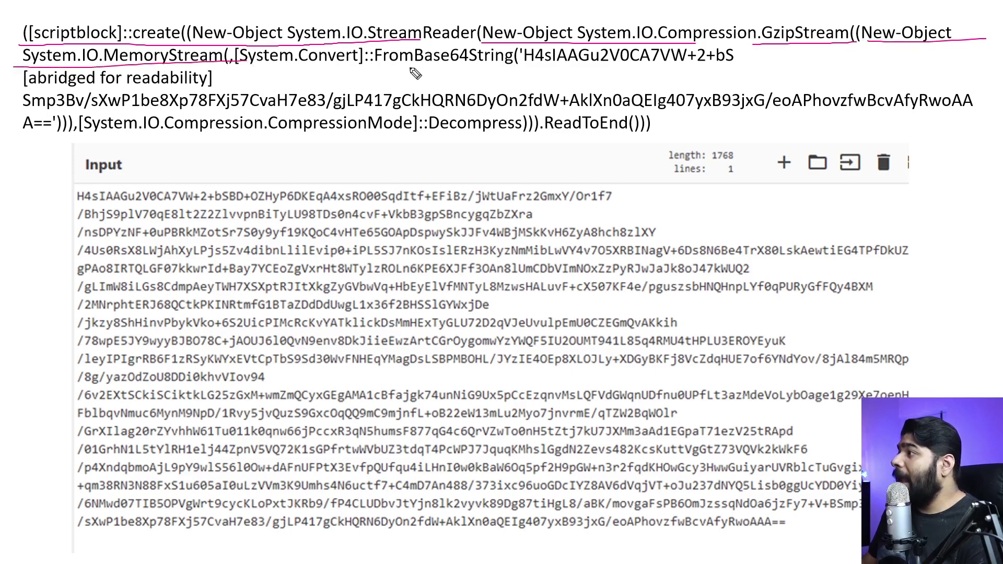
left_click_drag(375, 64, 733, 63)
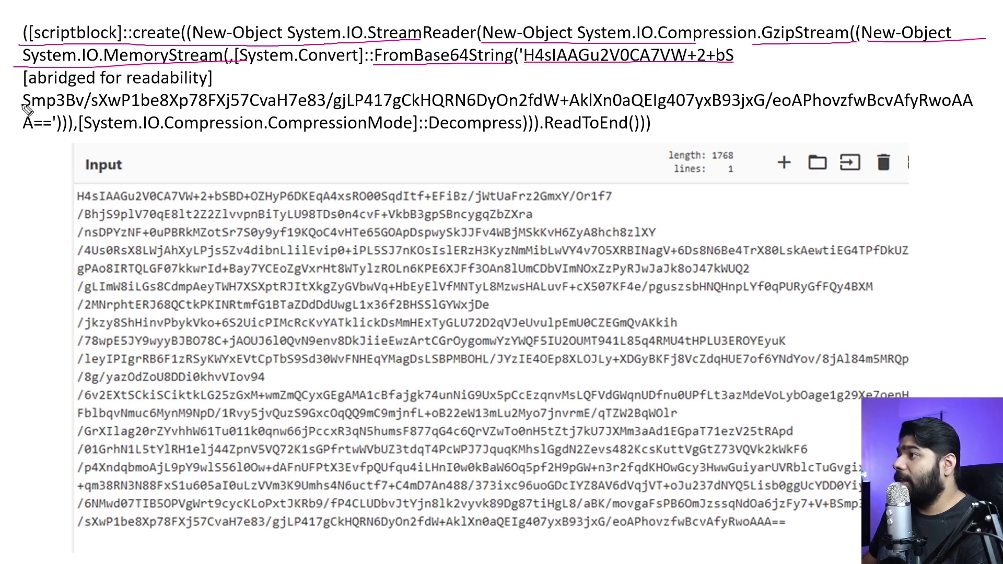
Underline the Base64 payload tail, circle '[abridged for readability]', then clear the ink
left_click_drag(23, 106, 819, 107)
mouse_move(36, 95)
left_mouse_down()
mouse_move(189, 97)
mouse_move(220, 80)
mouse_move(63, 71)
mouse_move(11, 95)
mouse_move(238, 84)
left_mouse_up()
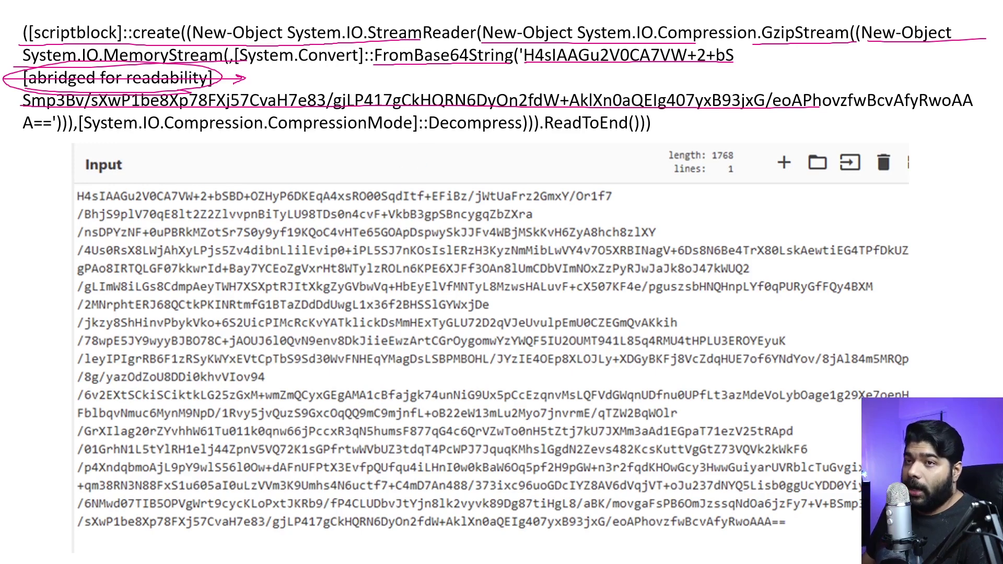
key("Escape")
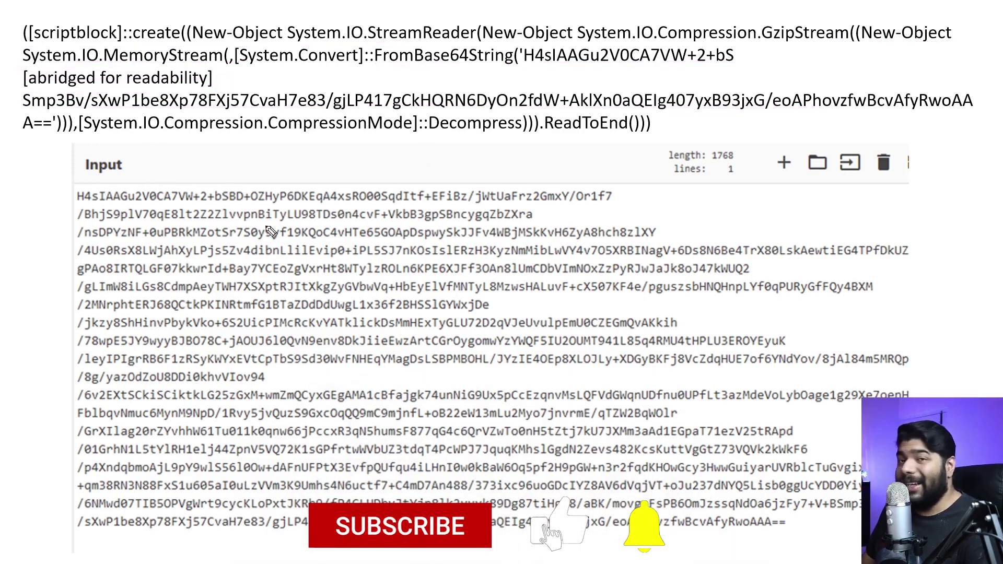
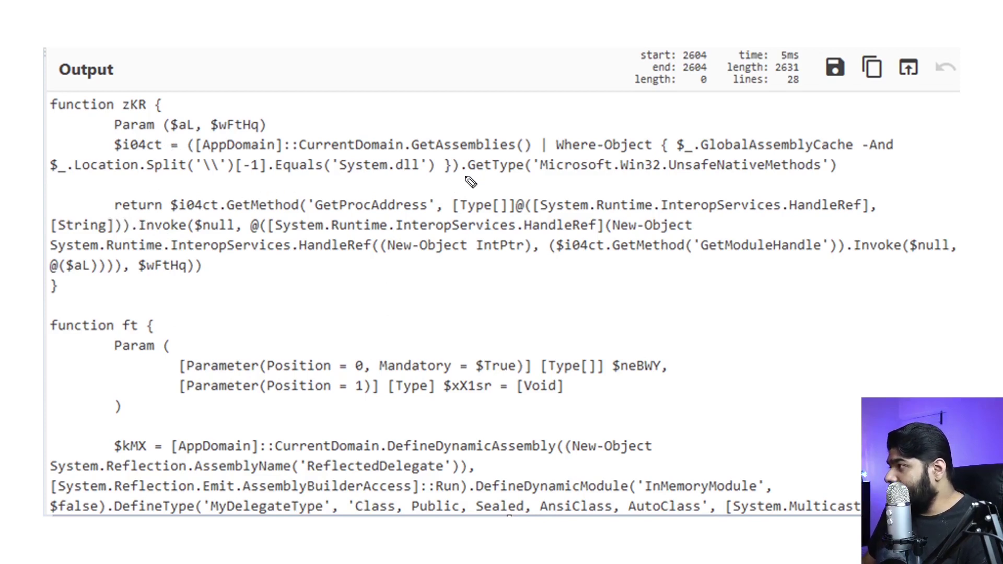
Underline .GetType('Microsoft.Win32.UnsafeNativeMethods') and return $i04ct.GetMethod in the Output pane
left_click_drag(463, 177, 830, 179)
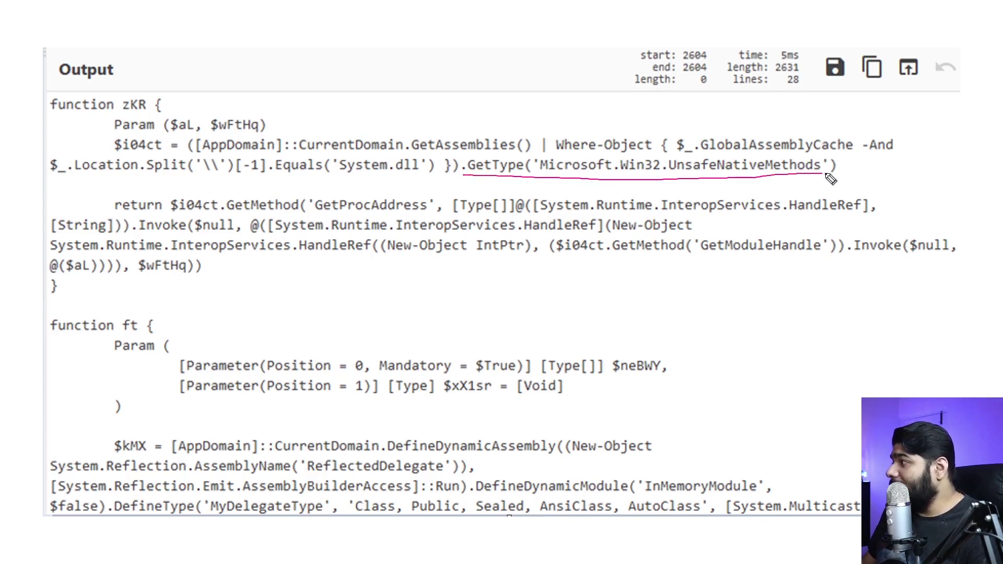
mouse_move(563, 184)
left_mouse_down()
mouse_move(700, 183)
mouse_move(577, 185)
mouse_move(690, 185)
left_mouse_up()
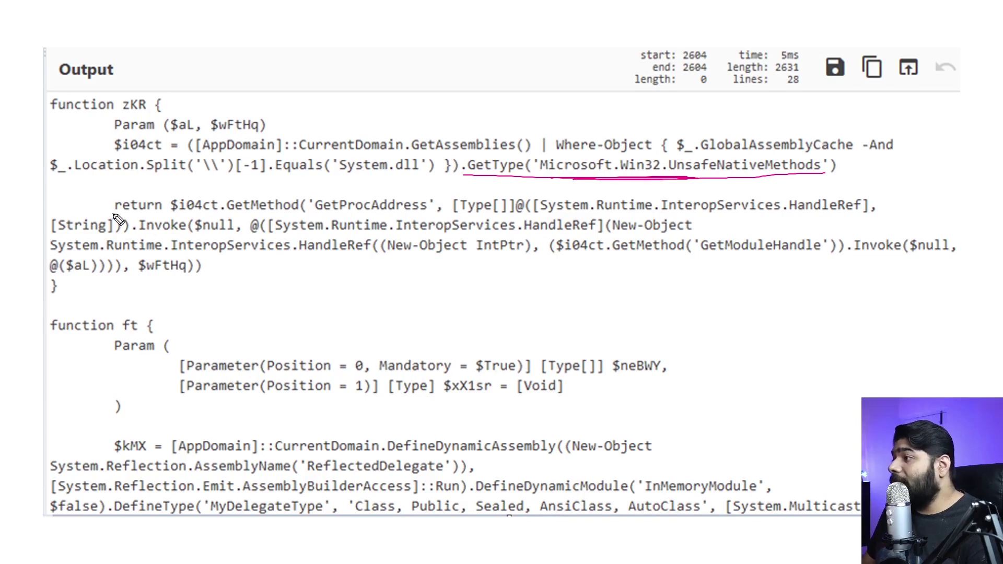
left_click_drag(114, 214, 298, 214)
left_click_drag(197, 220, 280, 217)
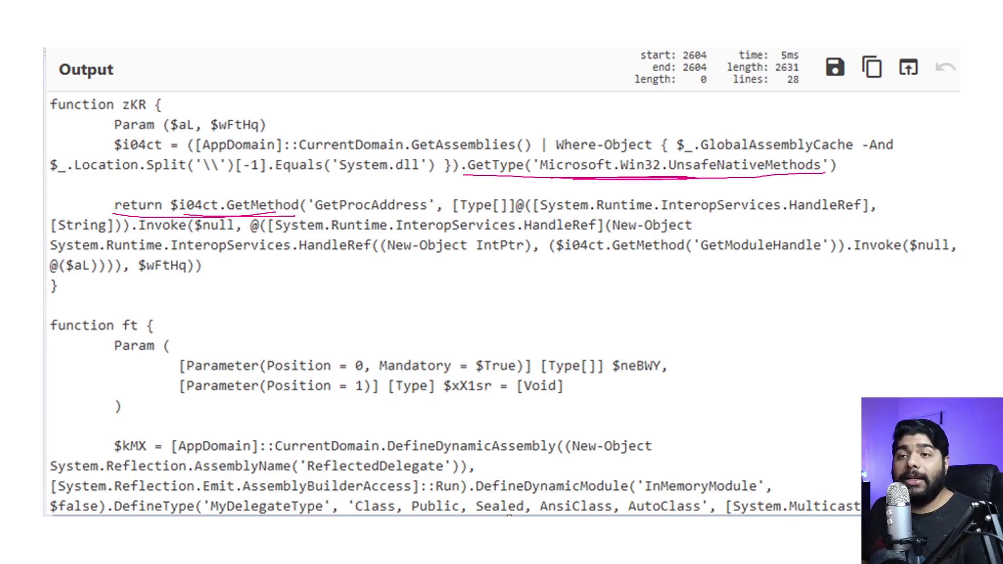
Clear the annotations, then underline the download.dat path, connect to 10.0.254.202:5555, and WSASocket
key("Escape")
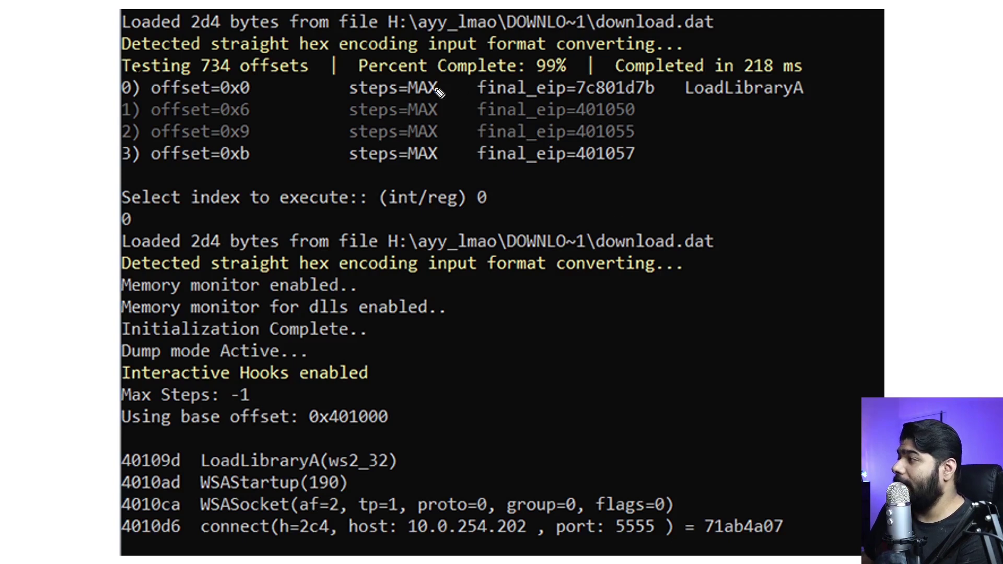
mouse_move(381, 32)
left_mouse_down()
mouse_move(632, 37)
mouse_move(738, 26)
mouse_move(675, 4)
mouse_move(593, 28)
mouse_move(705, 38)
mouse_move(727, 27)
mouse_move(615, 18)
left_mouse_up()
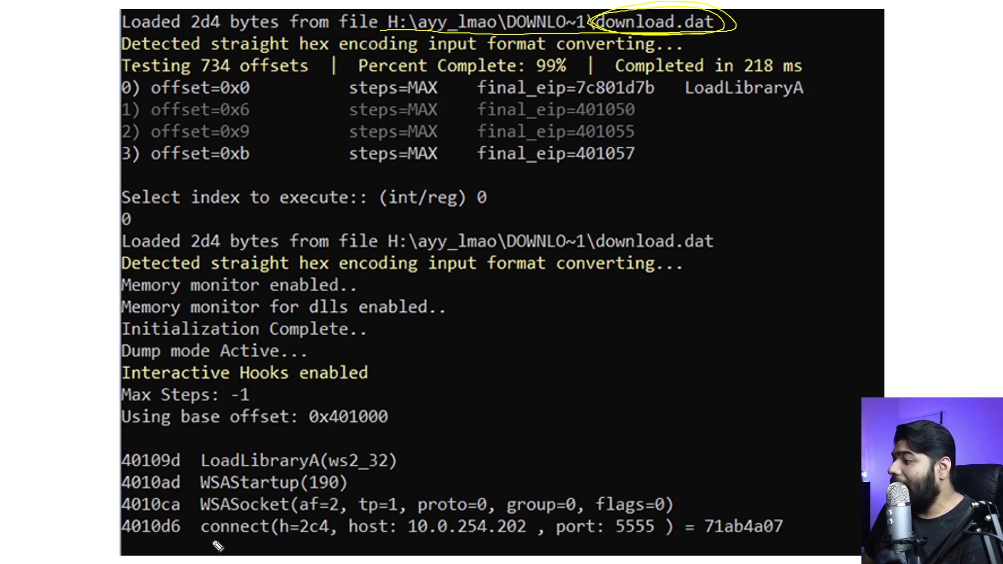
mouse_move(126, 544)
left_mouse_down()
mouse_move(277, 551)
mouse_move(526, 536)
mouse_move(398, 537)
mouse_move(667, 545)
mouse_move(557, 548)
left_mouse_up()
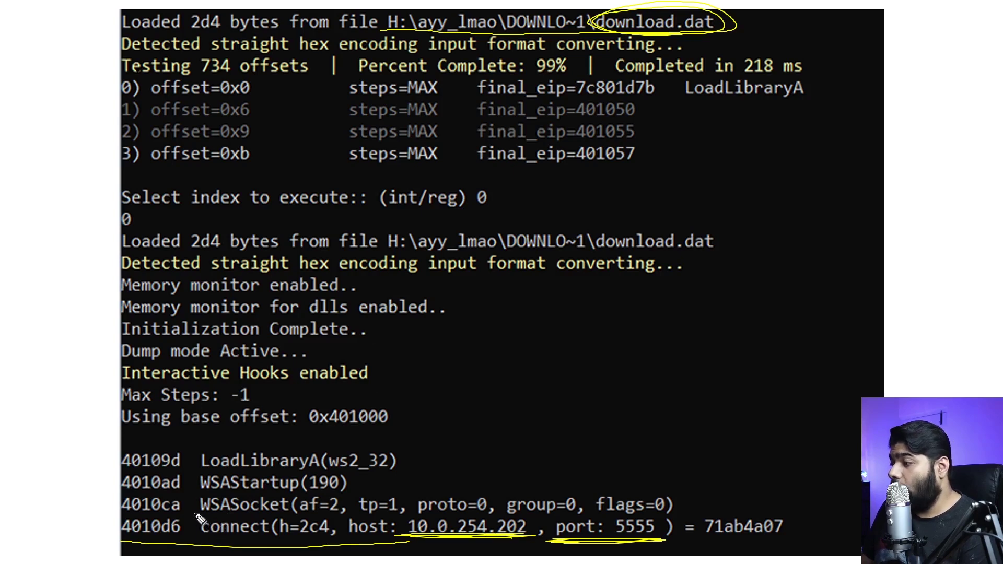
left_click_drag(195, 515, 300, 517)
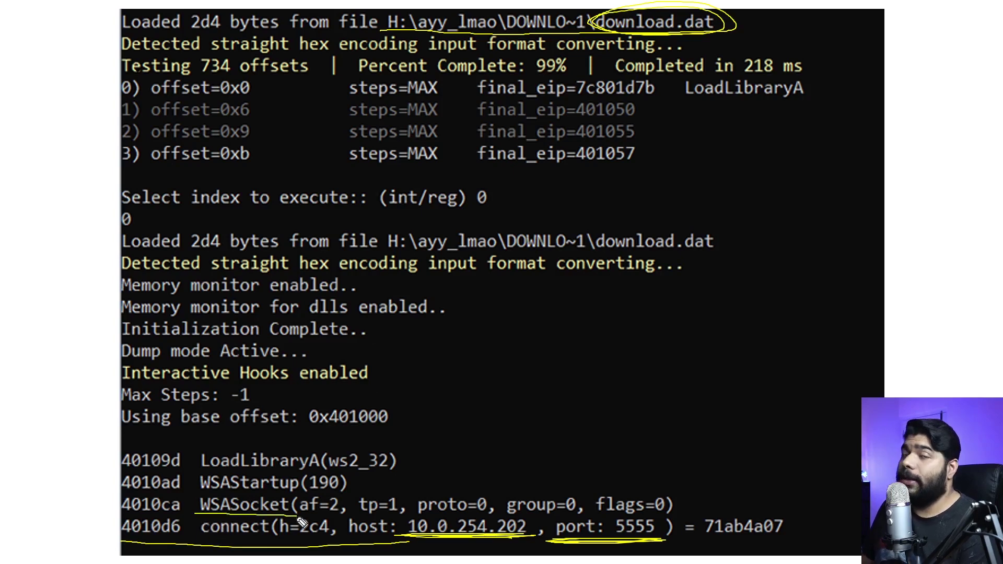